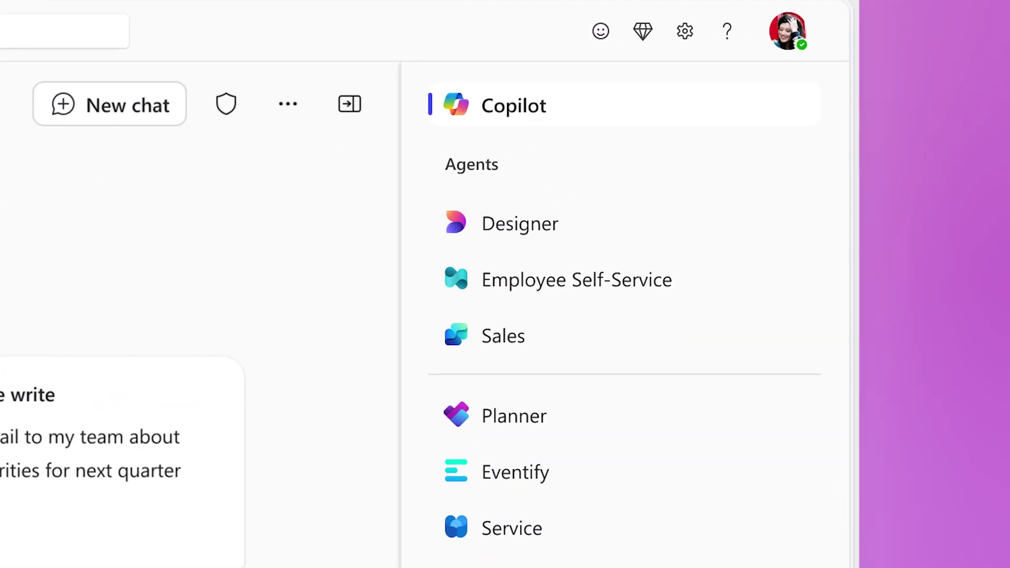
# Ask the Employee Self-Service agent how many vacation days remain: 24 vacation, 8 sick, 2 floating
pyautogui.click(442, 285)
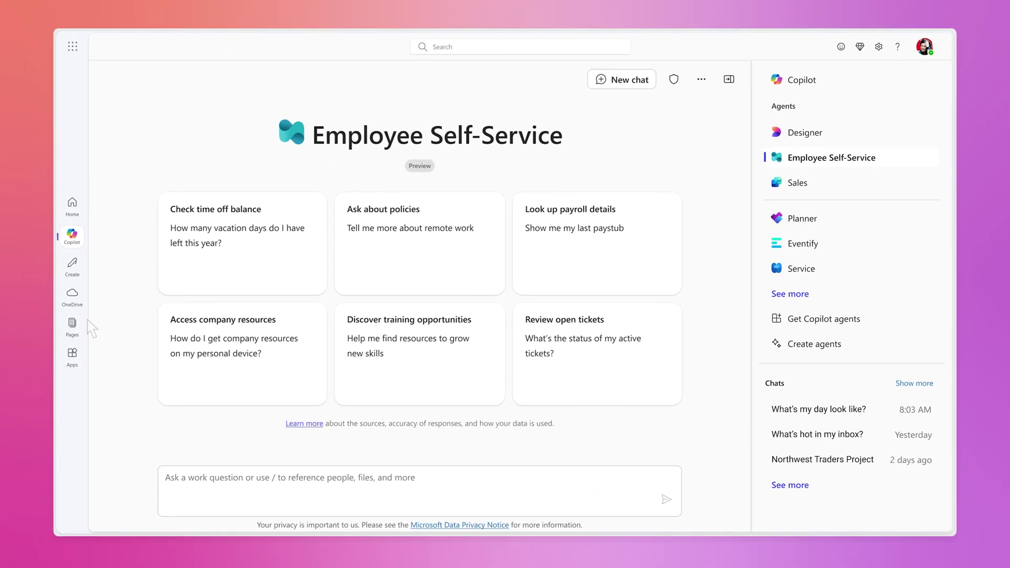
pyautogui.click(181, 278)
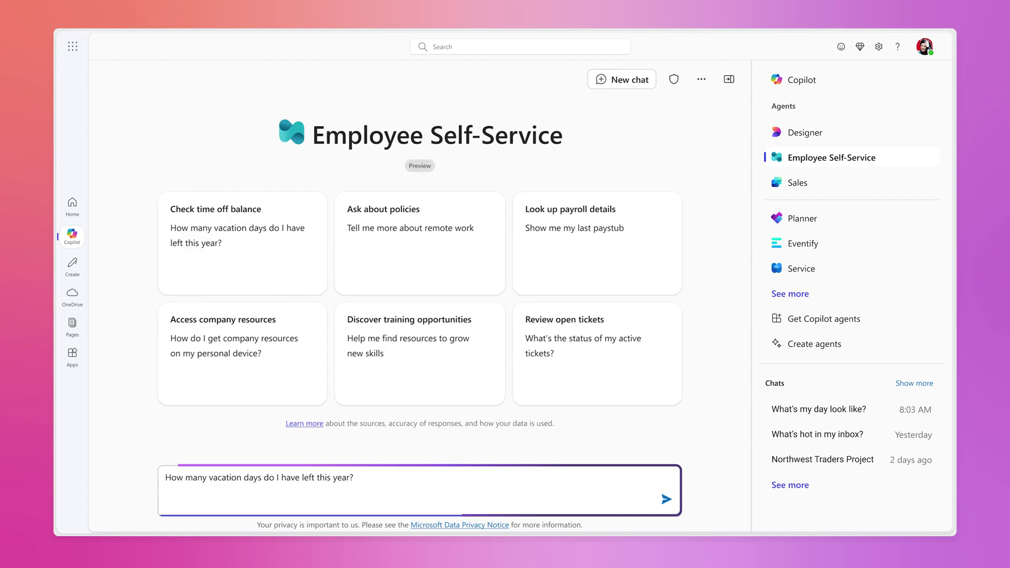
pyautogui.press('Return')
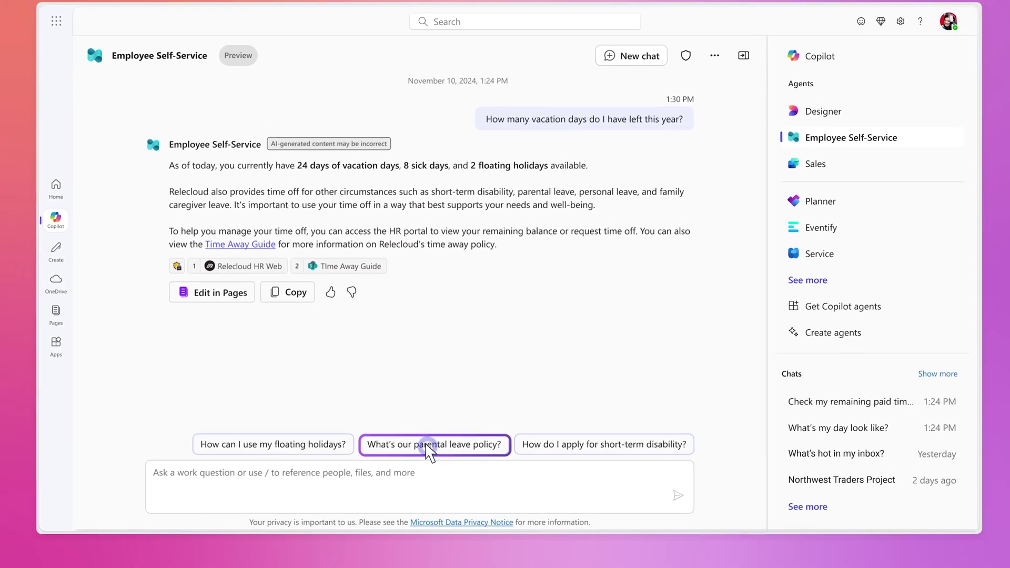
# Ask 'What's our parental leave policy?' and get up to 12 weeks fully paid leave
pyautogui.click(429, 451)
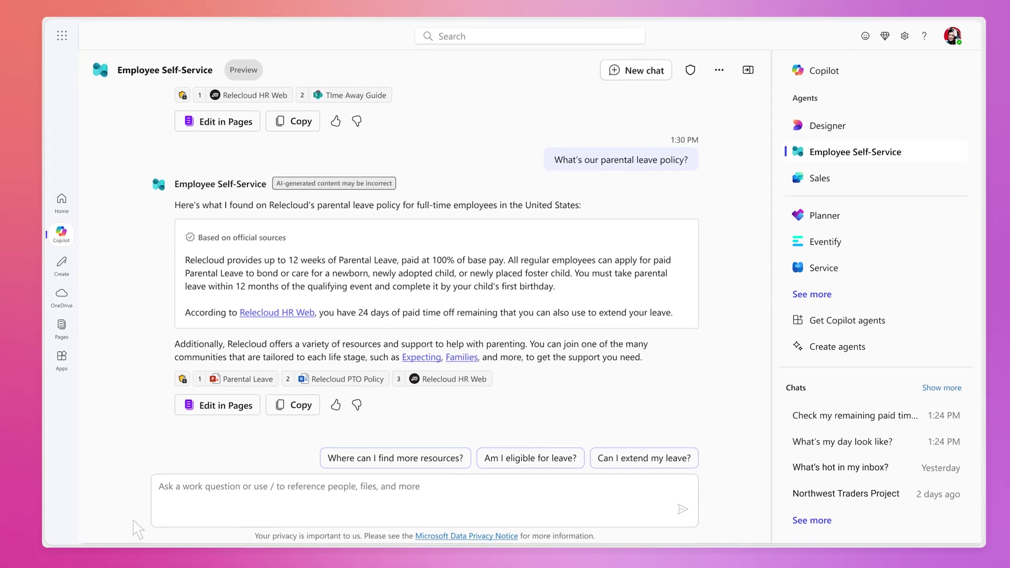
# Ask 'How do I apply for parental leave?', start the request and set its start date
pyautogui.click(200, 486)
pyautogui.write('How do I apply for paren')
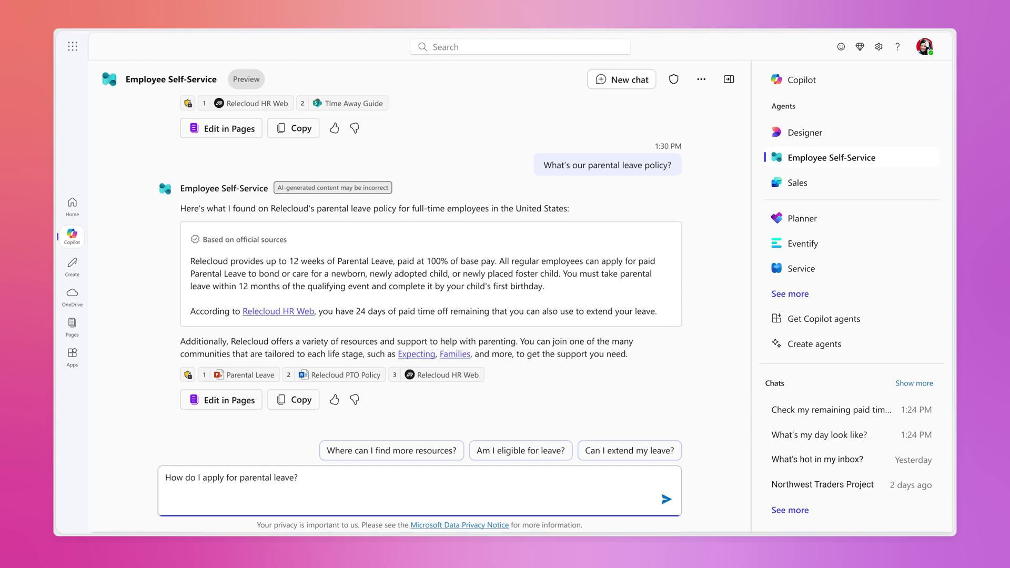
pyautogui.write('tal leave?')
pyautogui.press('Return')
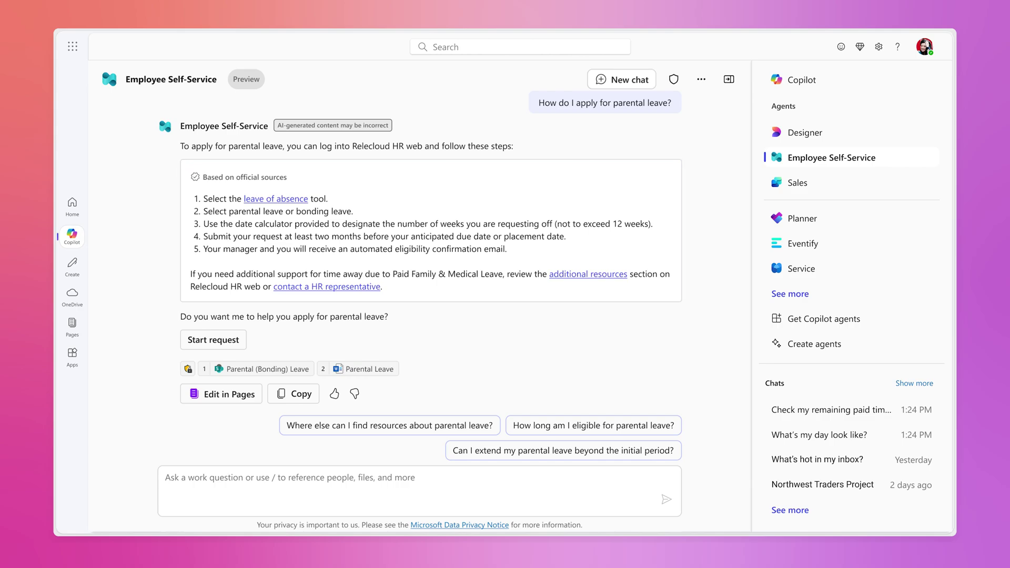
pyautogui.click(213, 340)
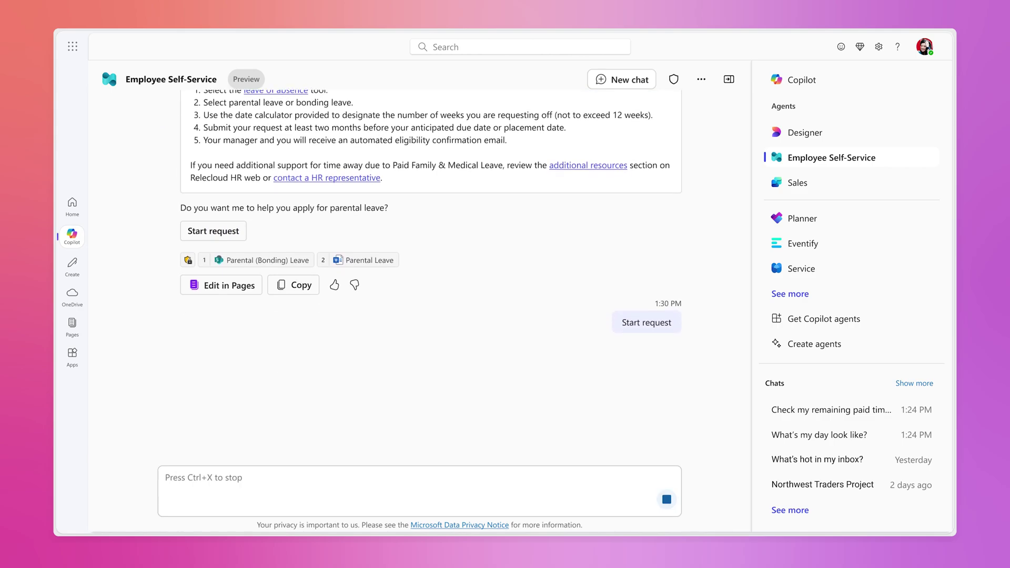
pyautogui.click(233, 279)
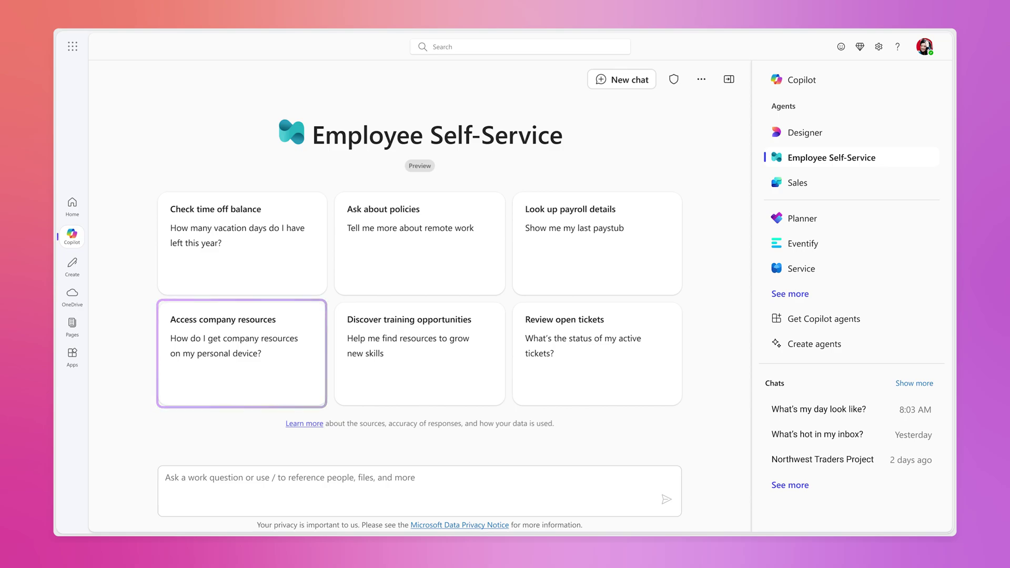
# Ask how to access company resources on a personal device, then request more assistance
pyautogui.click(223, 353)
pyautogui.press('Return')
pyautogui.write('I need more assistance. How do I get in touch with someone who can help?')
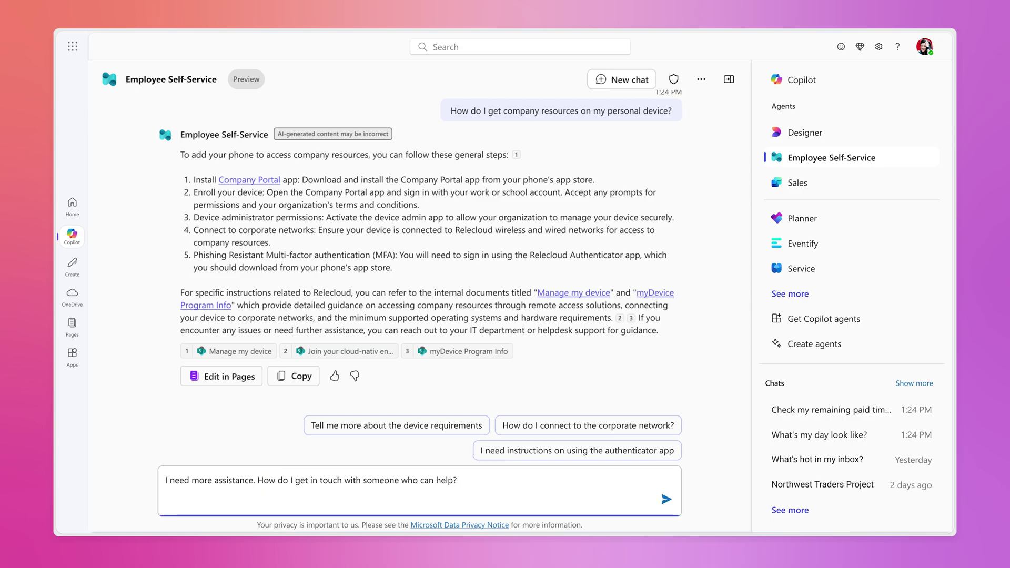
pyautogui.press('Return')
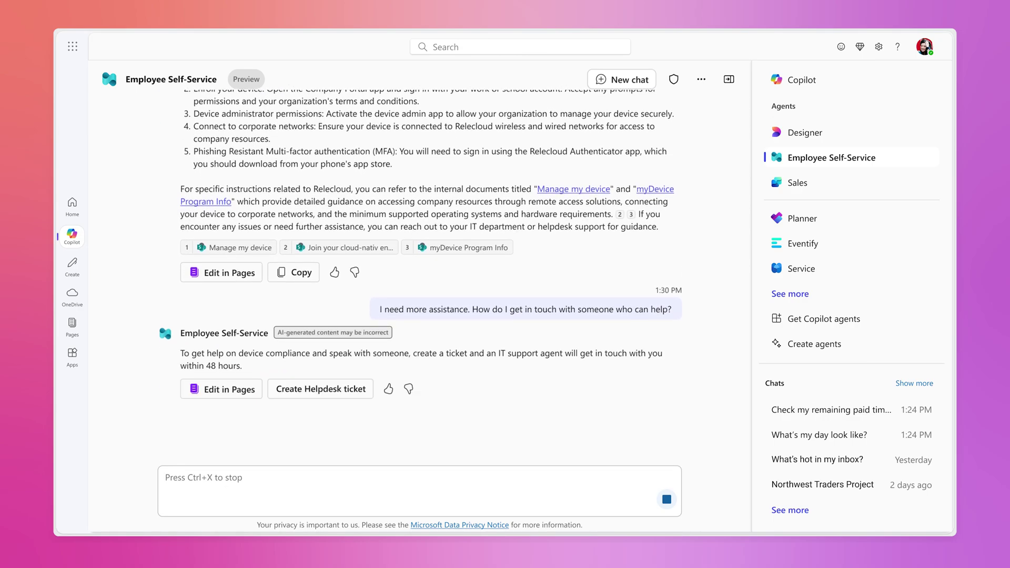
# Create a helpdesk ticket for help with the personal device
pyautogui.click(320, 389)
pyautogui.write("I'm having a hard time being included in meetings ever since I returned from parental leave")
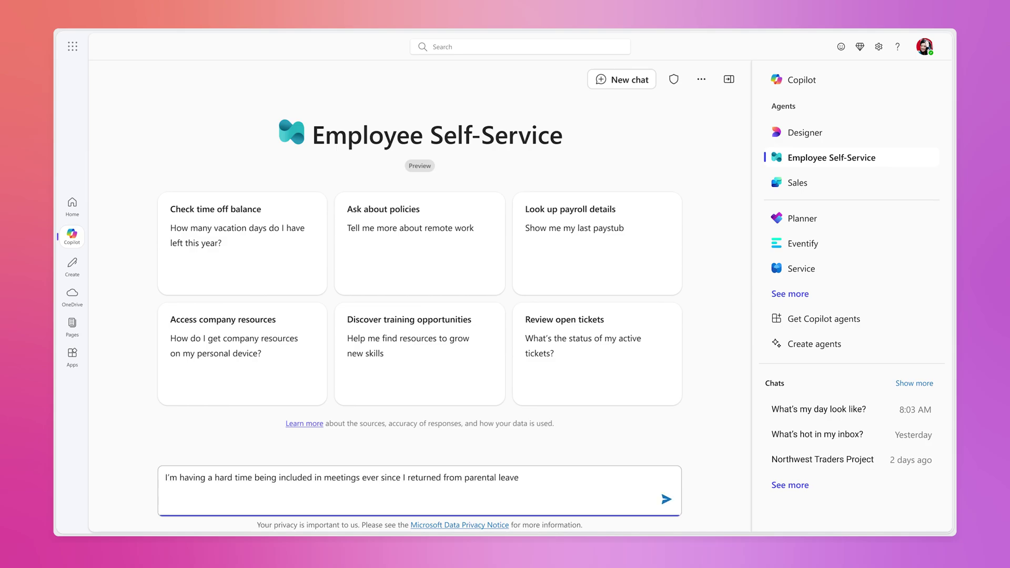
# Send the concern about exclusion from meetings after parental leave, prompting an HR representative referral
pyautogui.press('Return')
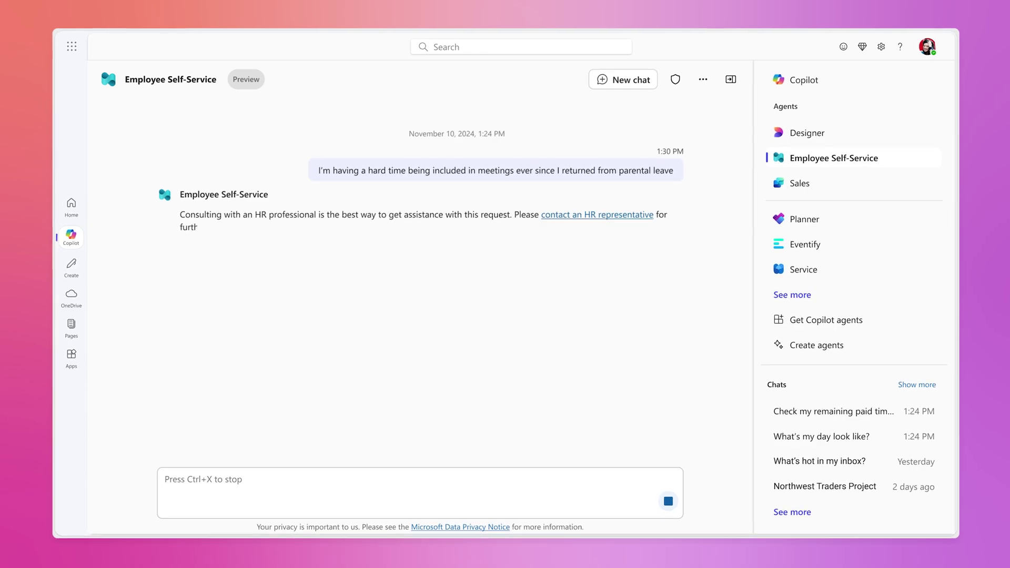